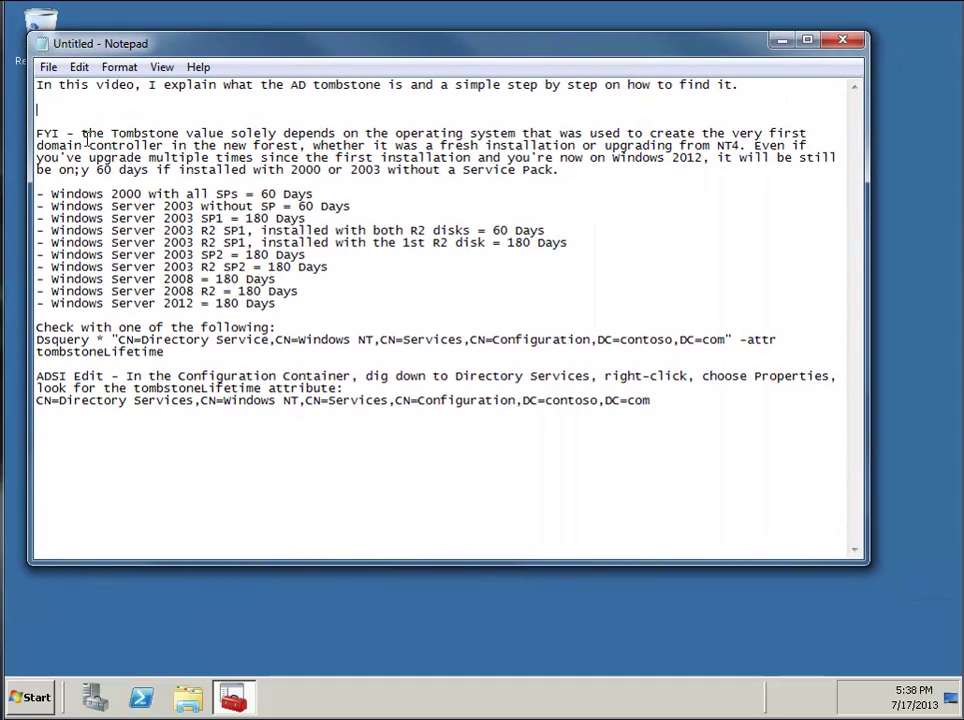
Step: Examine the tombstone lifetimes listed for each Windows Server version in the notes
{"action": "left_click_drag", "start_coordinate": [260, 194], "coordinate": [314, 194]}
{"action": "left_click_drag", "start_coordinate": [239, 195], "coordinate": [52, 198]}
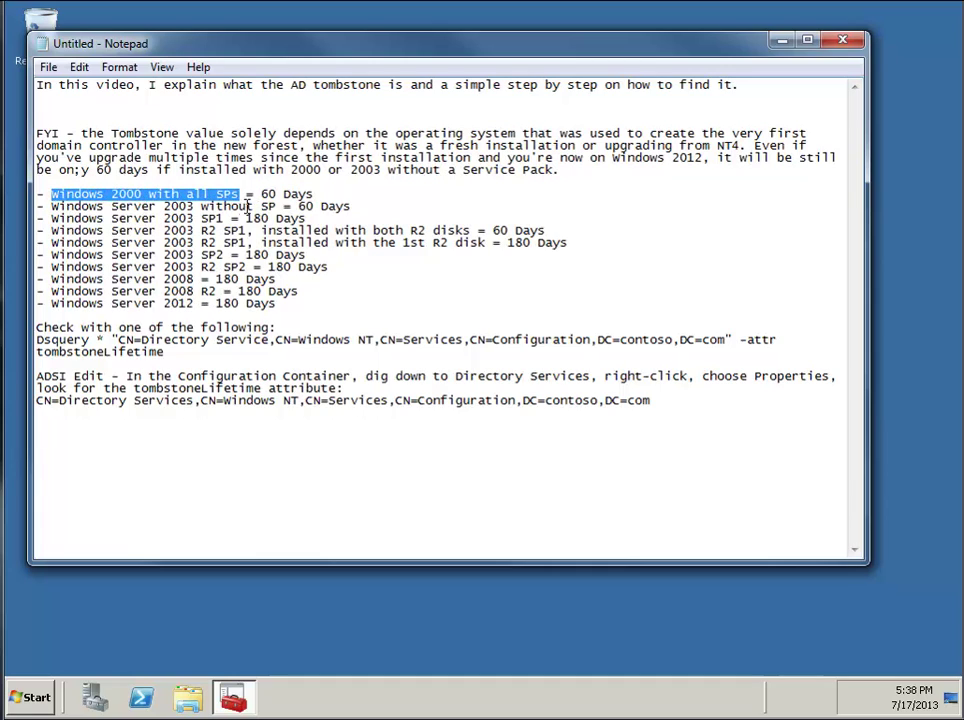
{"action": "left_click", "coordinate": [270, 207]}
{"action": "left_click_drag", "start_coordinate": [270, 207], "coordinate": [52, 219]}
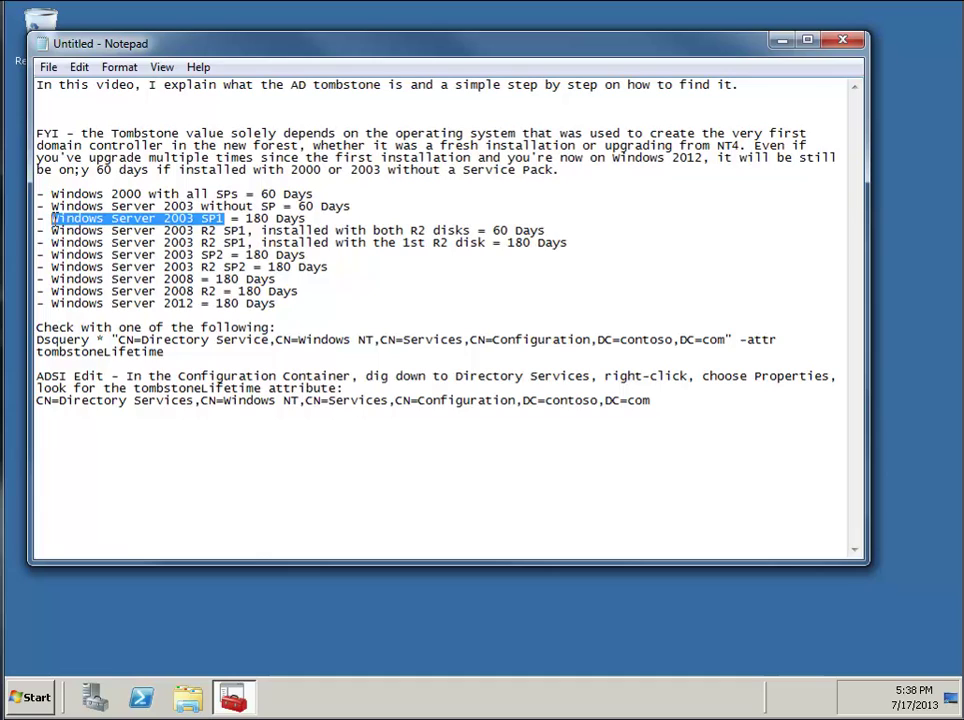
{"action": "left_click_drag", "start_coordinate": [301, 303], "coordinate": [40, 222]}
{"action": "left_click", "coordinate": [333, 133]}
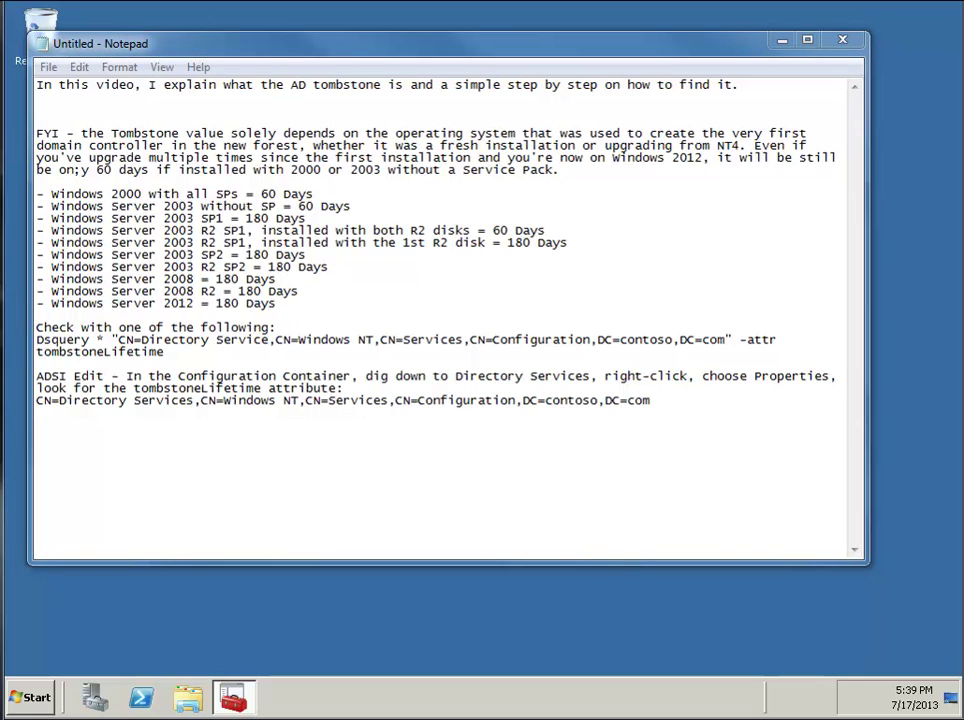
Step: Insert the note about modifying garbageCollPeriod in the NTDS configuration object, with its Contoso.com path, below the introductory line
{"action": "left_click", "coordinate": [194, 110]}
{"action": "type", "text": "You can change this interval by modifying the garbageCollPeriod attribute in the enterprise-wide DS configuration object (NTDS).  The path of the object in the Contoso.com domain would resemble the following: CN=Directory Service,CN=Windows NT,CN=Services,CN=Configuration,DC=CONTOSO,DC=COM"}
{"action": "key", "text": "Return"}
{"action": "key", "text": "Return"}
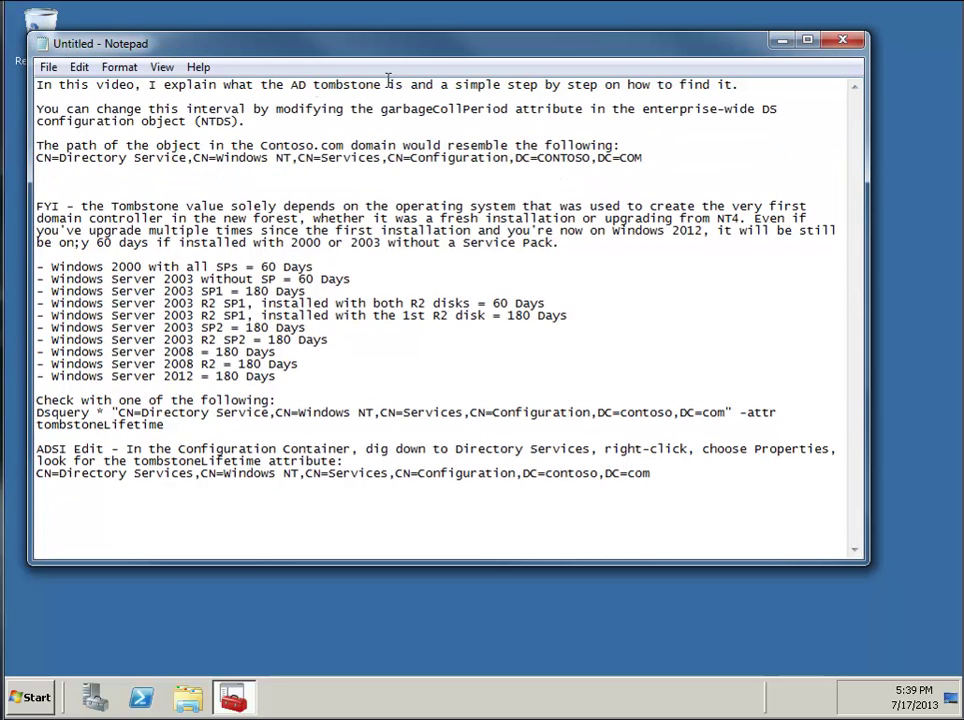
{"action": "left_click_drag", "start_coordinate": [652, 158], "coordinate": [42, 108]}
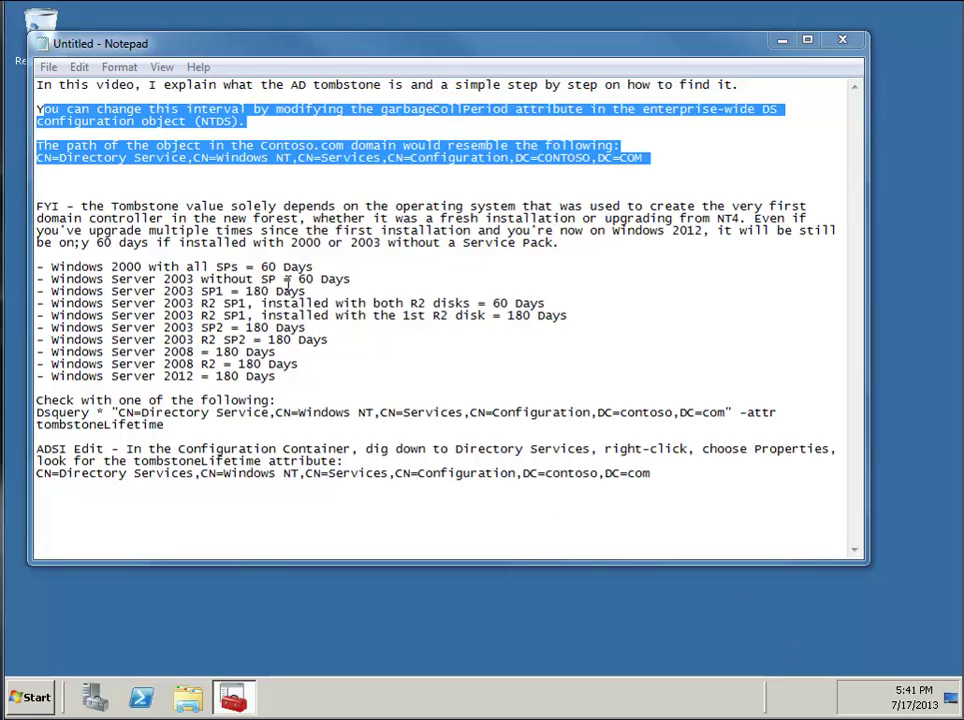
Step: Review the 60-day and 180-day entries and the remark about forests upgraded multiple times since the first installation
{"action": "left_click_drag", "start_coordinate": [351, 279], "coordinate": [28, 268]}
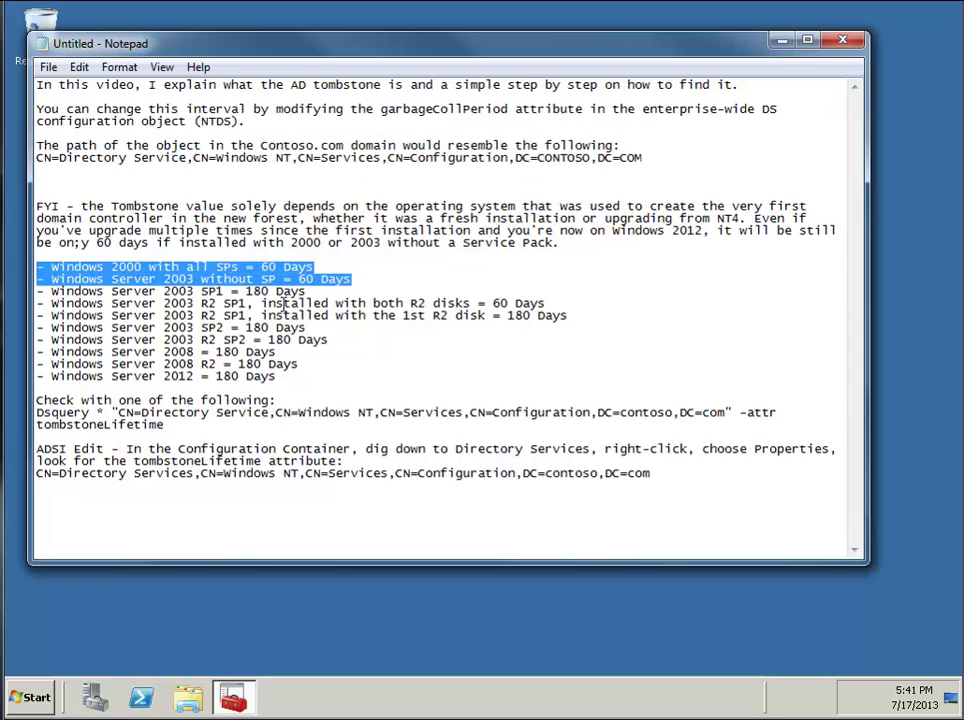
{"action": "left_click", "coordinate": [263, 267]}
{"action": "left_click_drag", "start_coordinate": [262, 267], "coordinate": [313, 267]}
{"action": "left_click_drag", "start_coordinate": [245, 291], "coordinate": [308, 291]}
{"action": "left_click", "coordinate": [308, 293]}
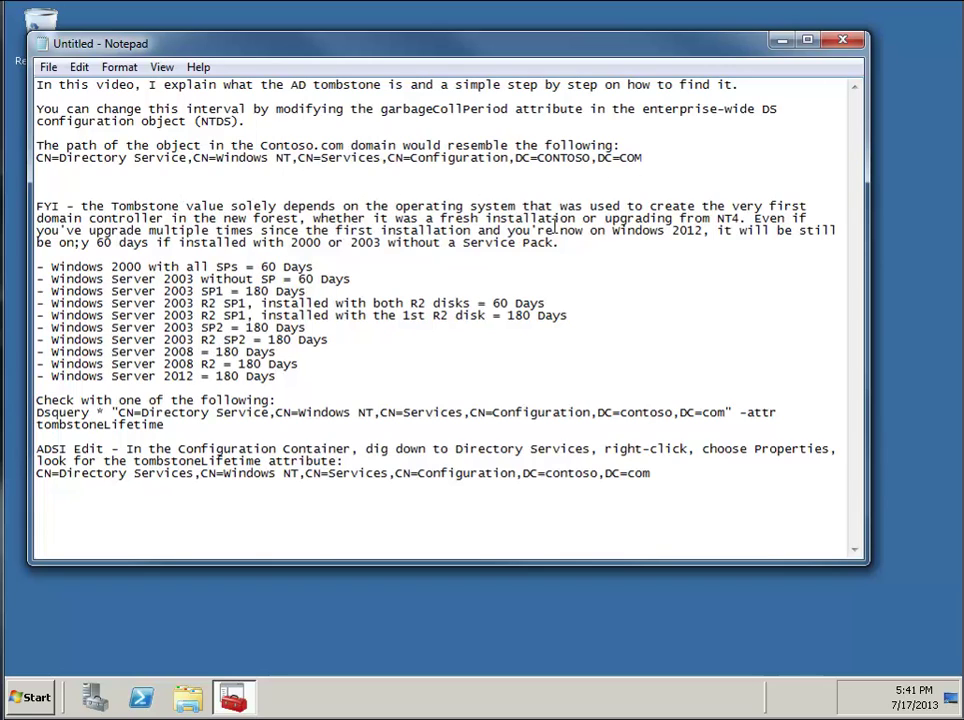
{"action": "left_click_drag", "start_coordinate": [66, 230], "coordinate": [704, 232]}
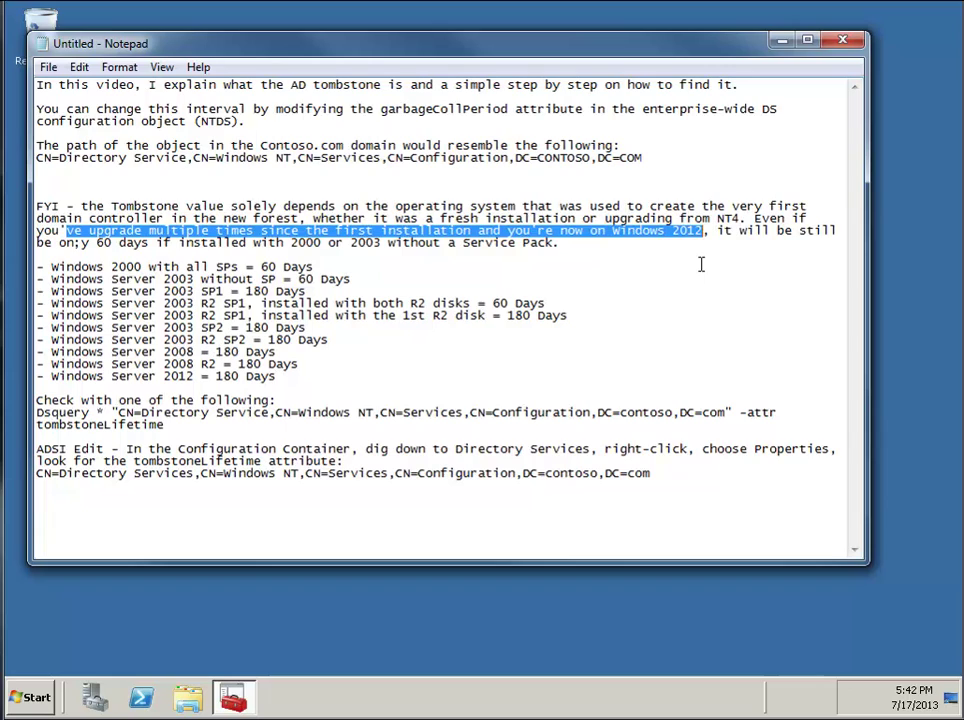
{"action": "left_click", "coordinate": [529, 303]}
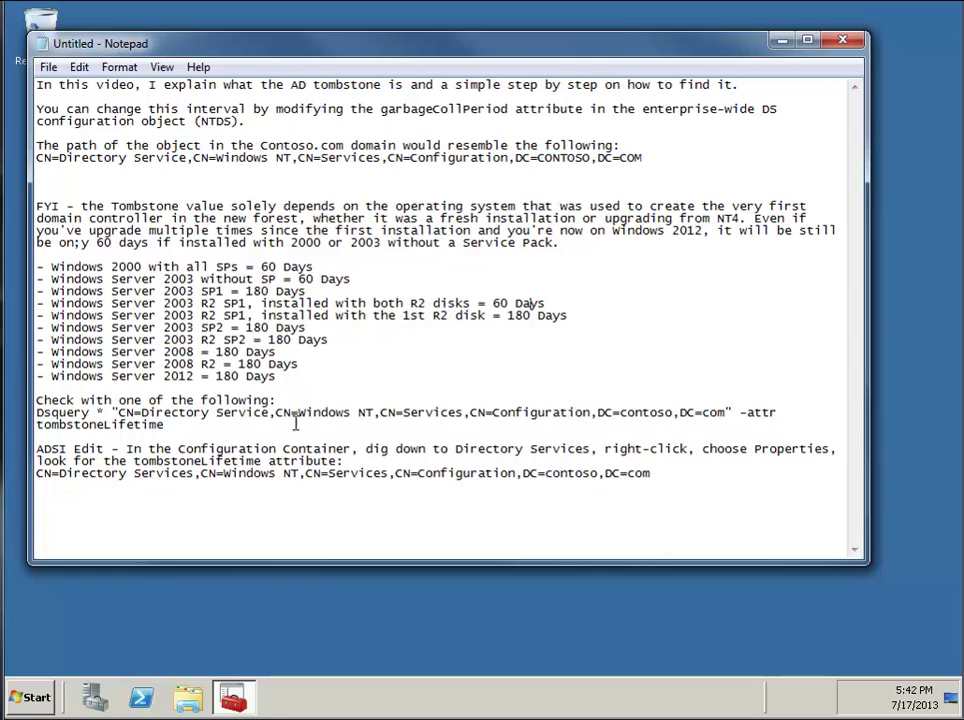
Step: Examine the Dsquery and ADSI Edit methods for checking tombstoneLifetime, including each component of the directory path
{"action": "left_click_drag", "start_coordinate": [37, 395], "coordinate": [37, 437]}
{"action": "double_click", "coordinate": [65, 412]}
{"action": "left_click_drag", "start_coordinate": [103, 412], "coordinate": [166, 425]}
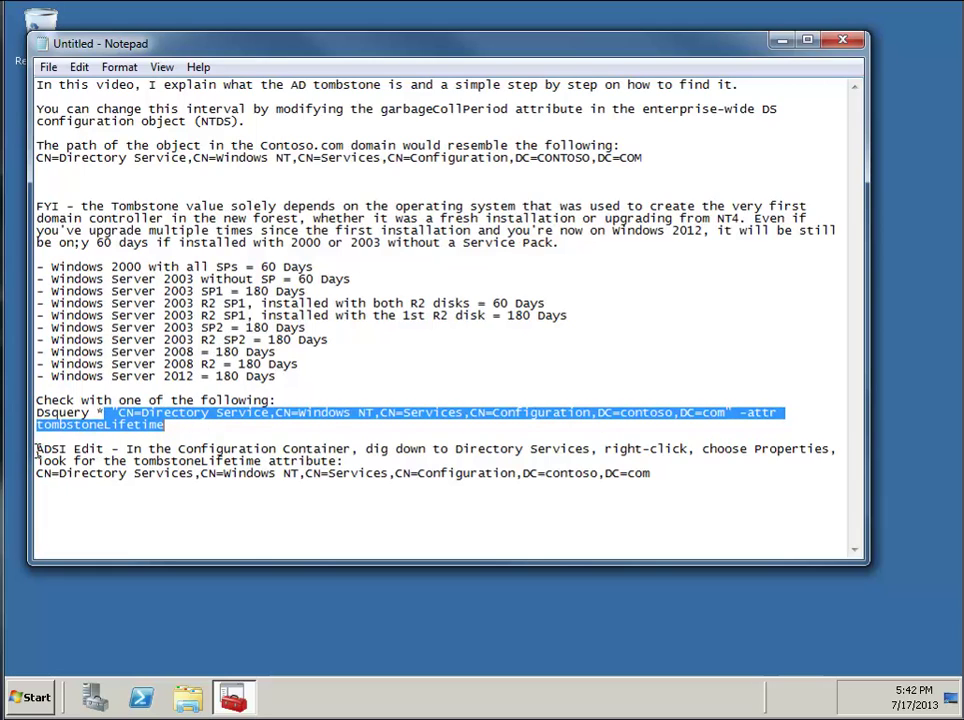
{"action": "left_click_drag", "start_coordinate": [37, 448], "coordinate": [378, 473]}
{"action": "left_click", "coordinate": [172, 392]}
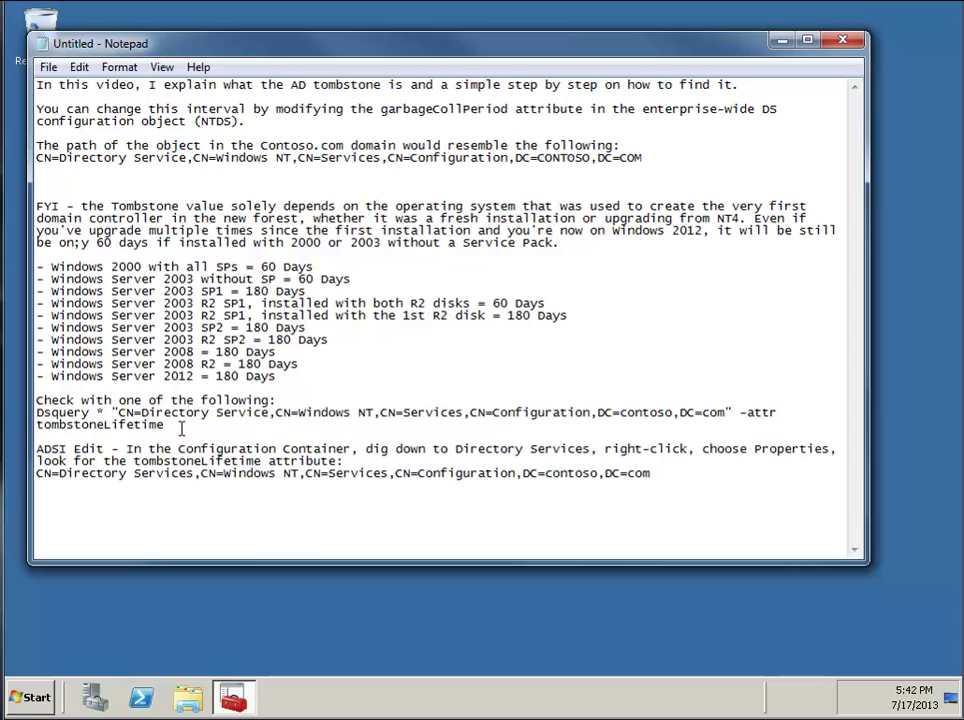
{"action": "left_click_drag", "start_coordinate": [179, 425], "coordinate": [517, 473]}
{"action": "left_click", "coordinate": [653, 473]}
{"action": "left_click_drag", "start_coordinate": [447, 476], "coordinate": [283, 473]}
{"action": "left_click_drag", "start_coordinate": [512, 473], "coordinate": [420, 474]}
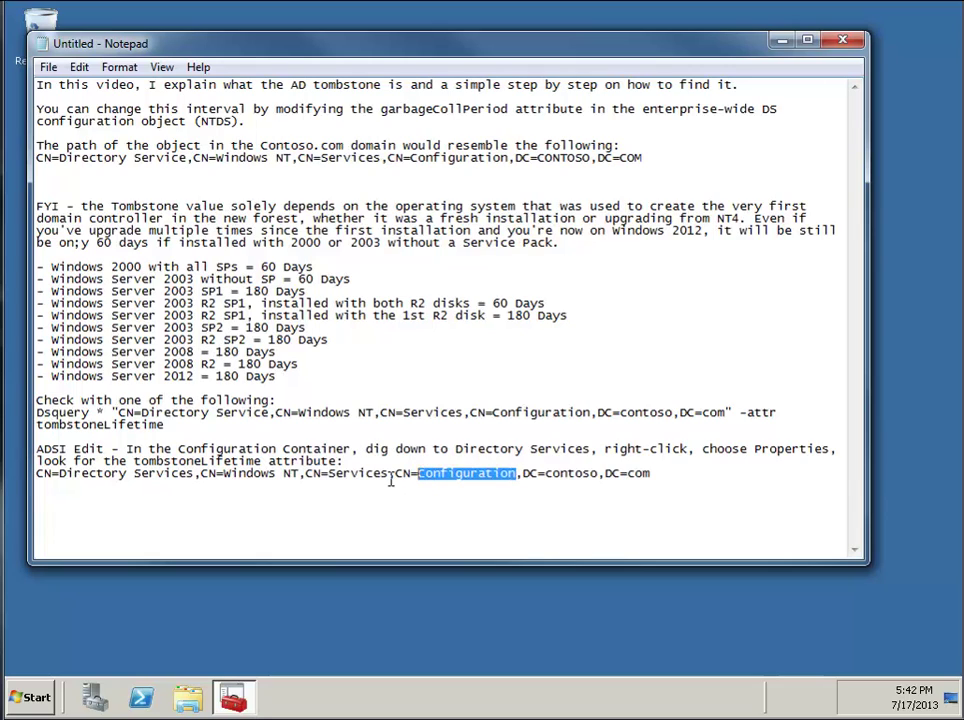
{"action": "left_click_drag", "start_coordinate": [391, 474], "coordinate": [305, 478]}
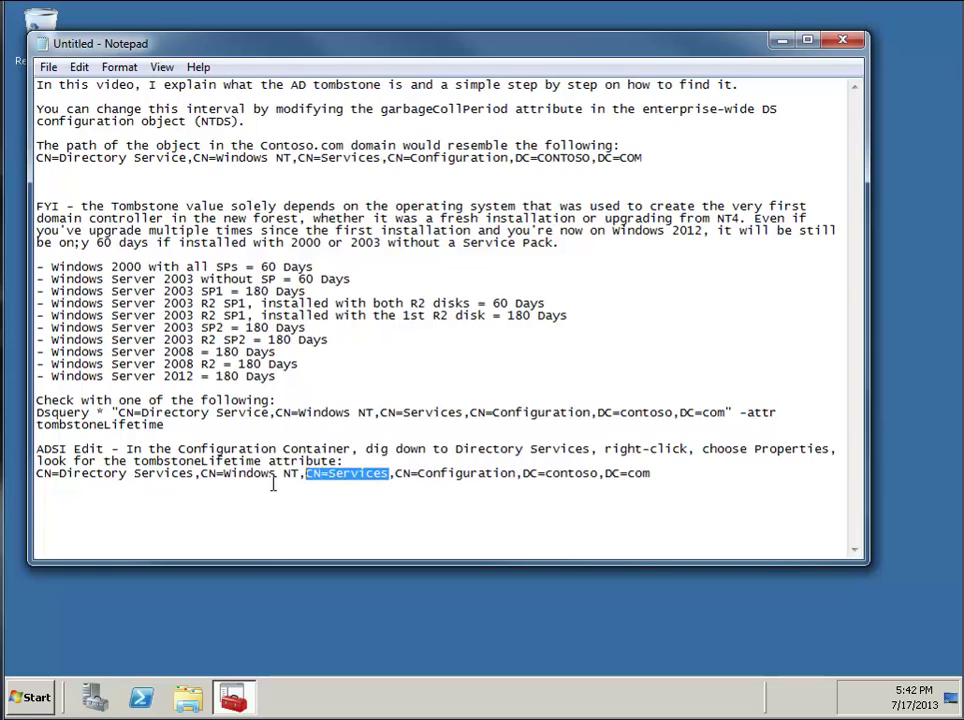
{"action": "left_click_drag", "start_coordinate": [276, 474], "coordinate": [67, 474]}
Step: Copy the ADSI Edit instructions together with the CN=Directory Services path, and minimize the notes window
{"action": "left_click_drag", "start_coordinate": [648, 474], "coordinate": [37, 438]}
{"action": "right_click", "coordinate": [54, 445]}
{"action": "left_click", "coordinate": [100, 510]}
{"action": "left_click", "coordinate": [780, 40]}
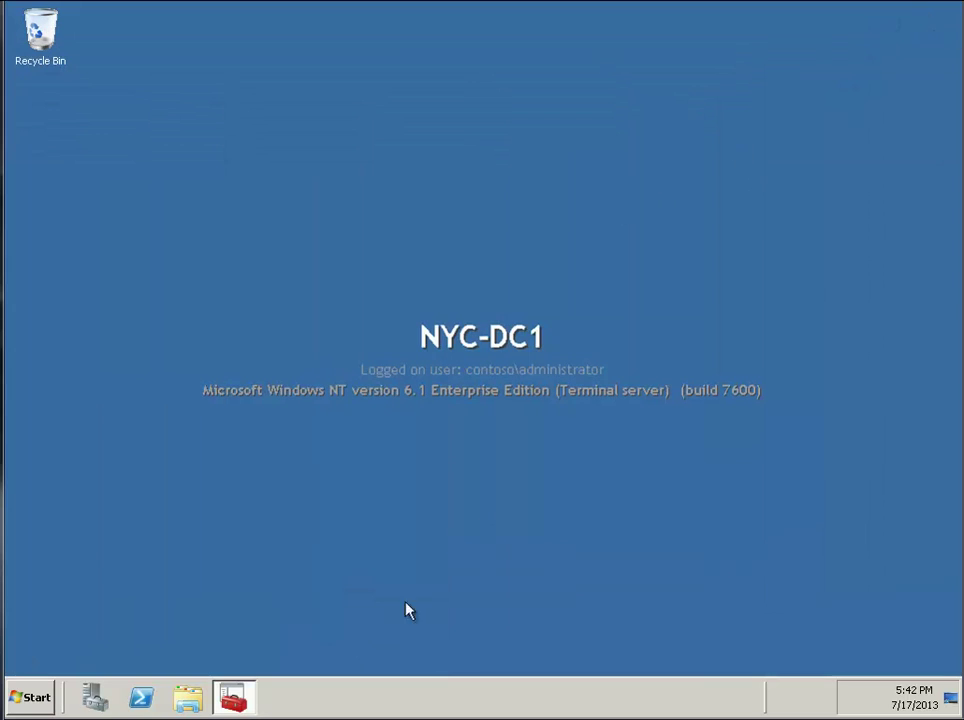
Step: Open a new Notepad document on the NYC-DC1 server and paste the copied ADSI Edit instructions into it
{"action": "key", "text": "super"}
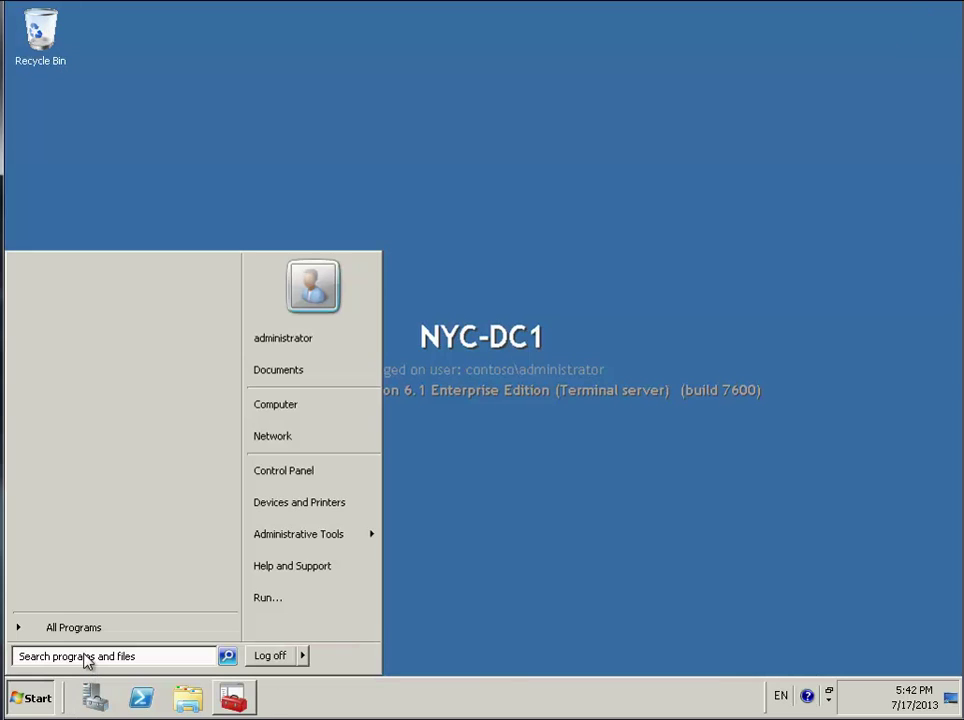
{"action": "type", "text": "notepad"}
{"action": "key", "text": "Return"}
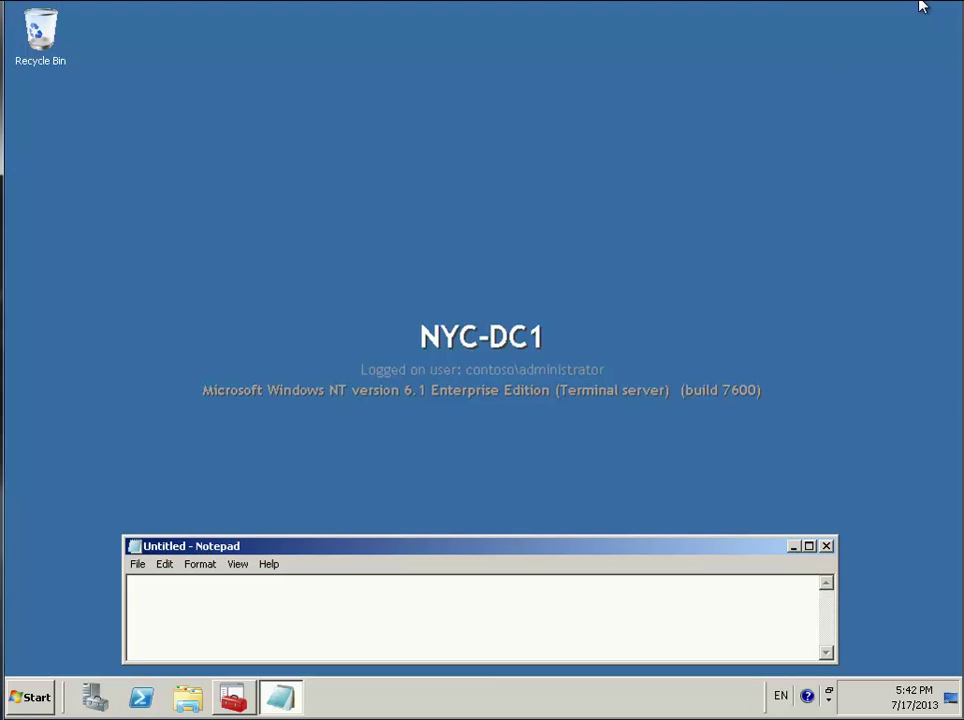
{"action": "left_click", "coordinate": [920, 5]}
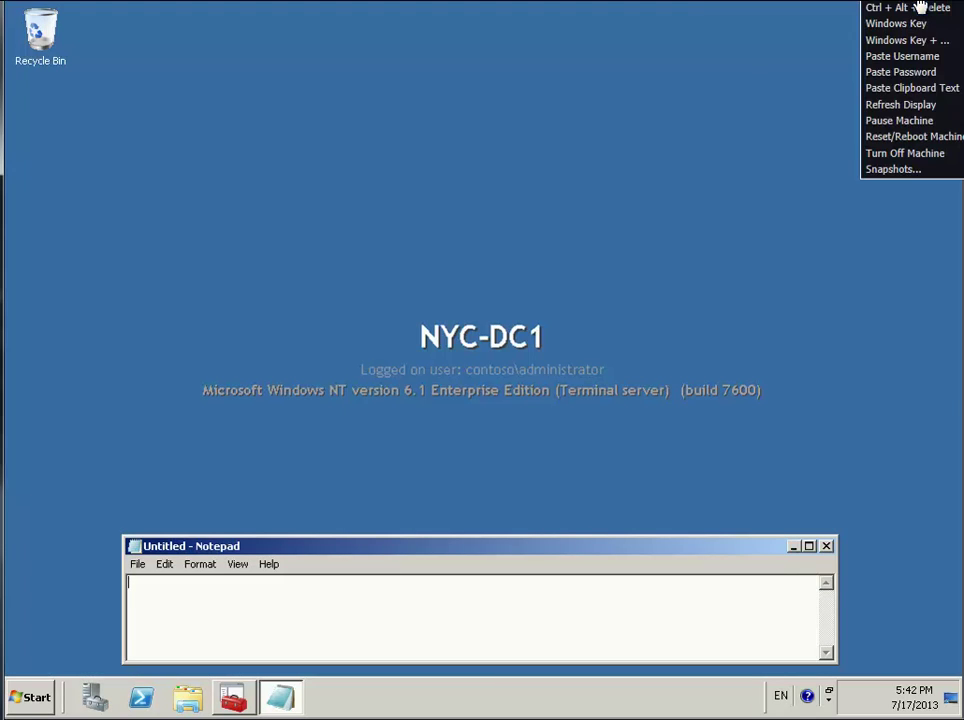
{"action": "left_click", "coordinate": [910, 88]}
{"action": "left_click", "coordinate": [612, 410]}
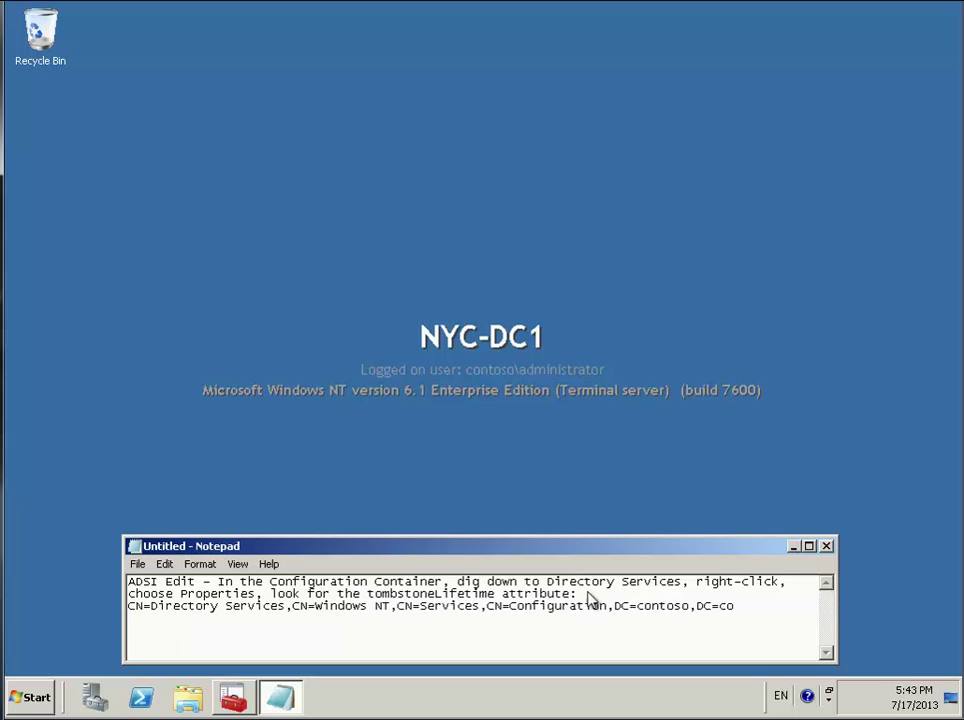
Step: Insert a blank line between the ADSI Edit instructions and the CN=Directory Services path
{"action": "left_click", "coordinate": [588, 597]}
{"action": "key", "text": "Return"}
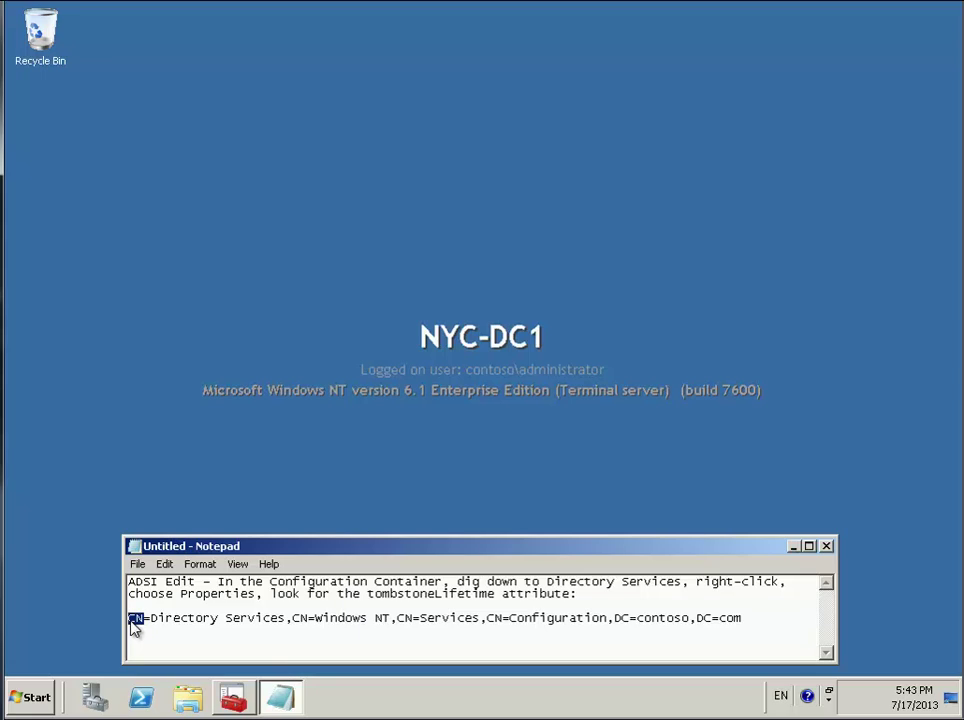
{"action": "left_click", "coordinate": [180, 620]}
Step: Launch ADSI Edit from the server's administrative tools
{"action": "left_click", "coordinate": [28, 700]}
{"action": "mouse_move", "coordinate": [275, 540]}
{"action": "left_click", "coordinate": [430, 166]}
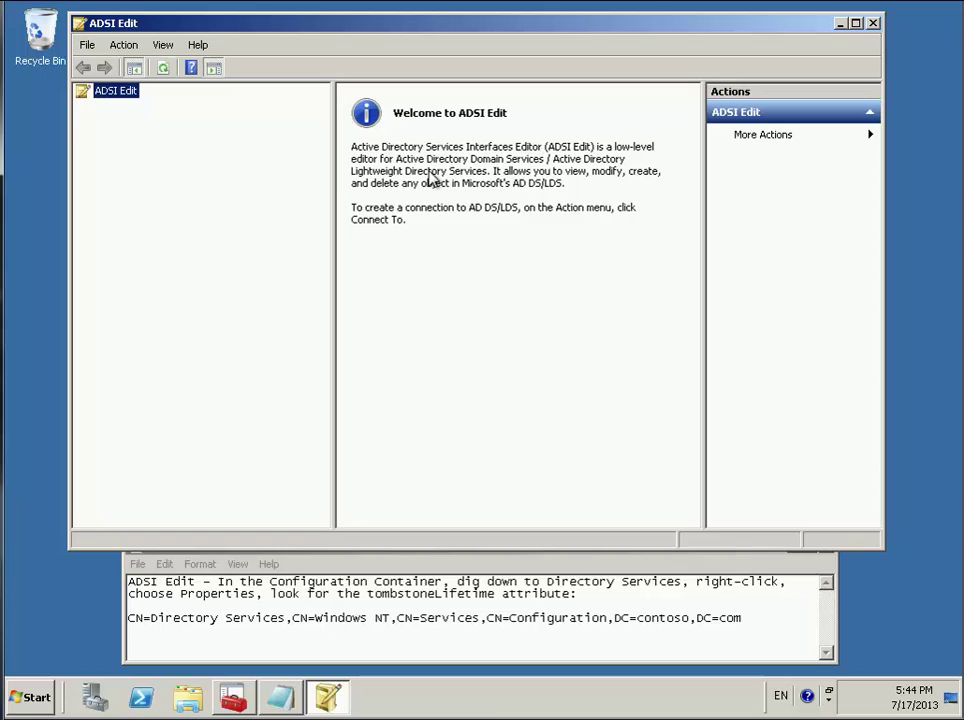
Step: Connect ADSI Edit to the well-known Configuration naming context on the default server
{"action": "left_click", "coordinate": [478, 620]}
{"action": "double_click", "coordinate": [540, 627]}
{"action": "left_click_drag", "start_coordinate": [606, 628], "coordinate": [507, 628]}
{"action": "right_click", "coordinate": [118, 92]}
{"action": "left_click", "coordinate": [161, 99]}
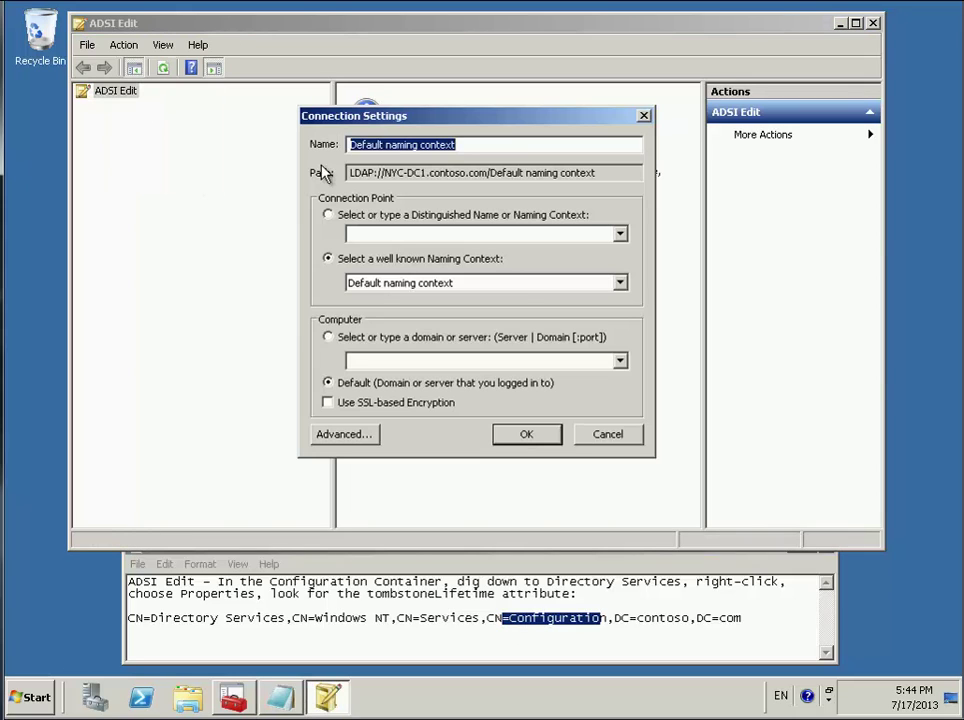
{"action": "left_click", "coordinate": [430, 284]}
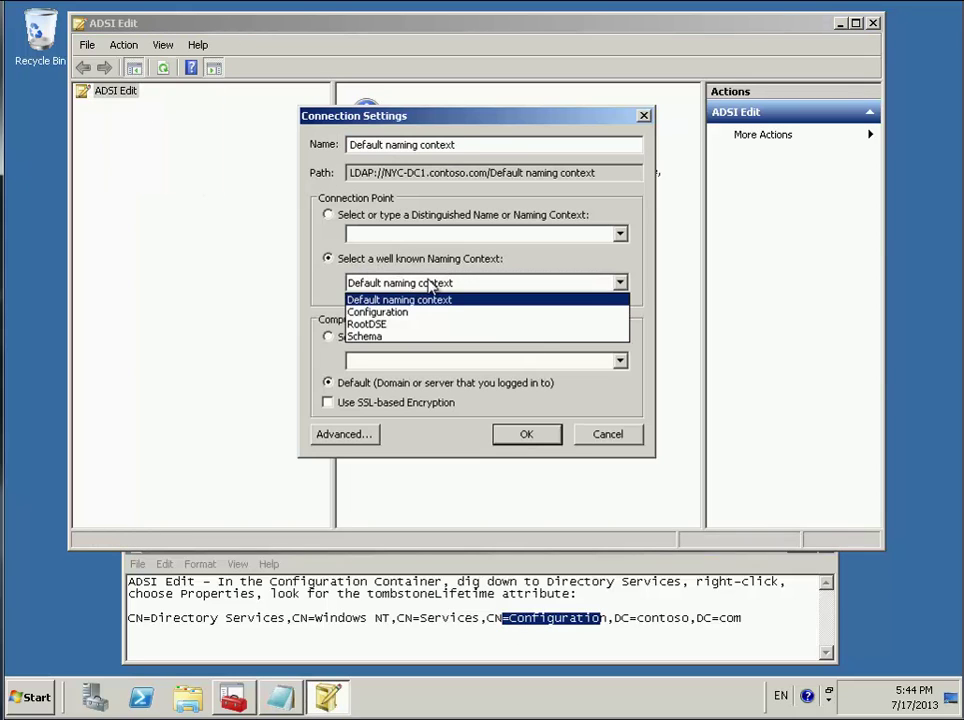
{"action": "left_click", "coordinate": [377, 312]}
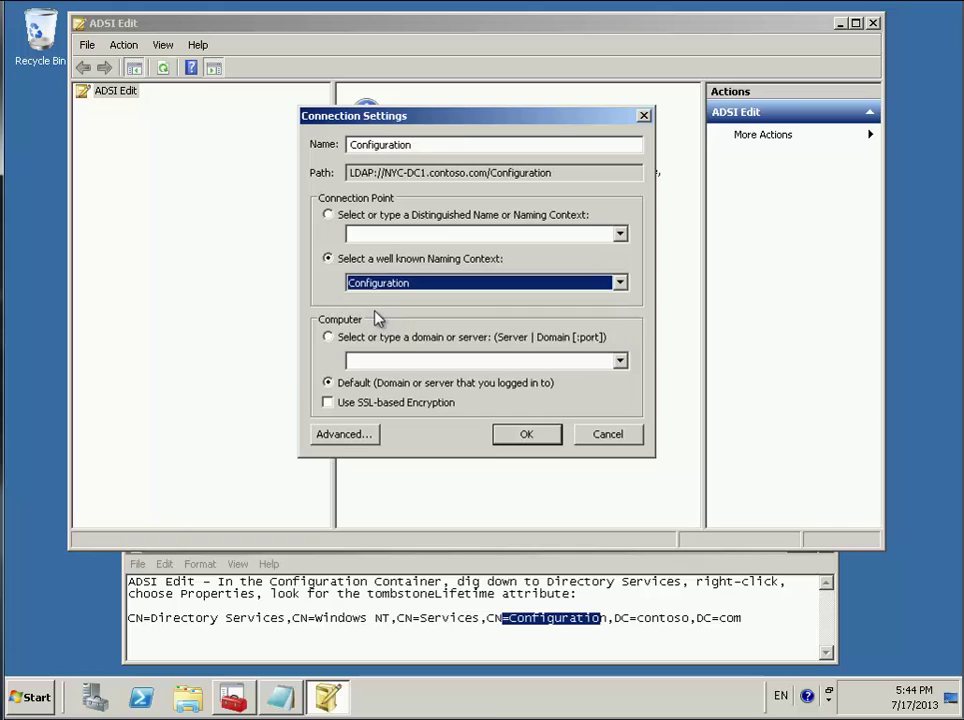
{"action": "left_click", "coordinate": [524, 436]}
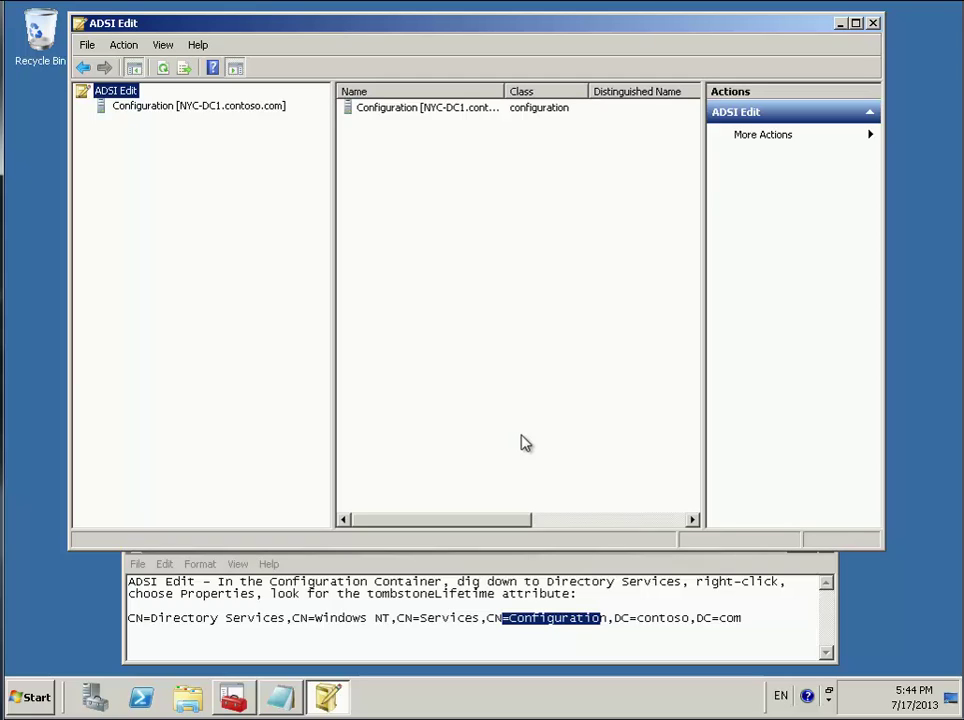
Step: Expand the Configuration connection and its CN=Configuration,DC=contoso,DC=com container, following the path in the notes
{"action": "double_click", "coordinate": [133, 110]}
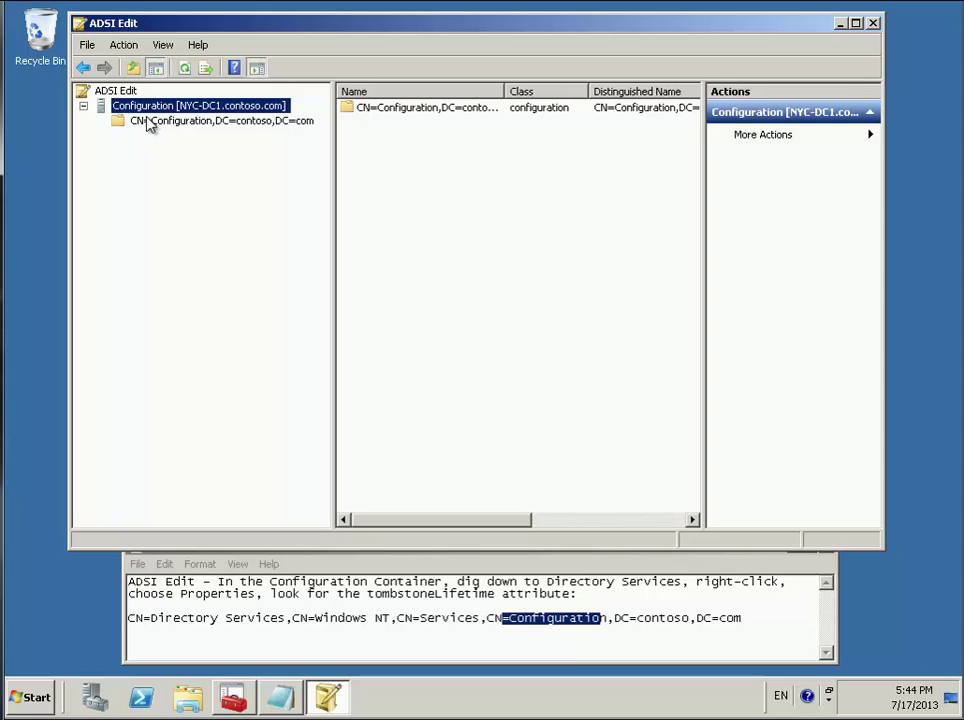
{"action": "left_click", "coordinate": [631, 622]}
{"action": "left_click_drag", "start_coordinate": [643, 620], "coordinate": [746, 624]}
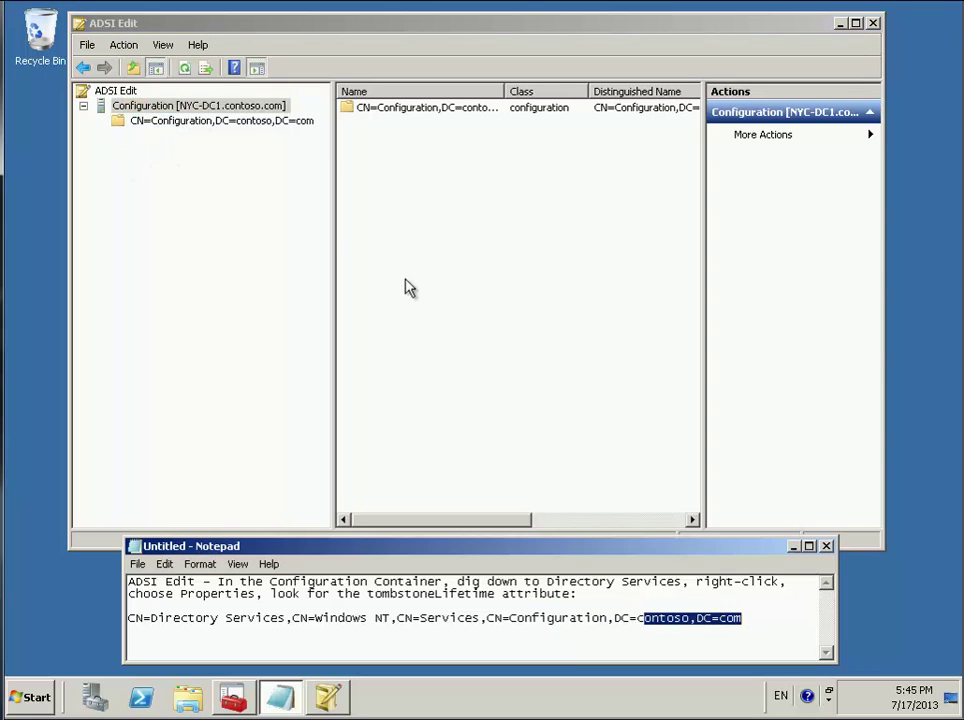
{"action": "left_click", "coordinate": [238, 124]}
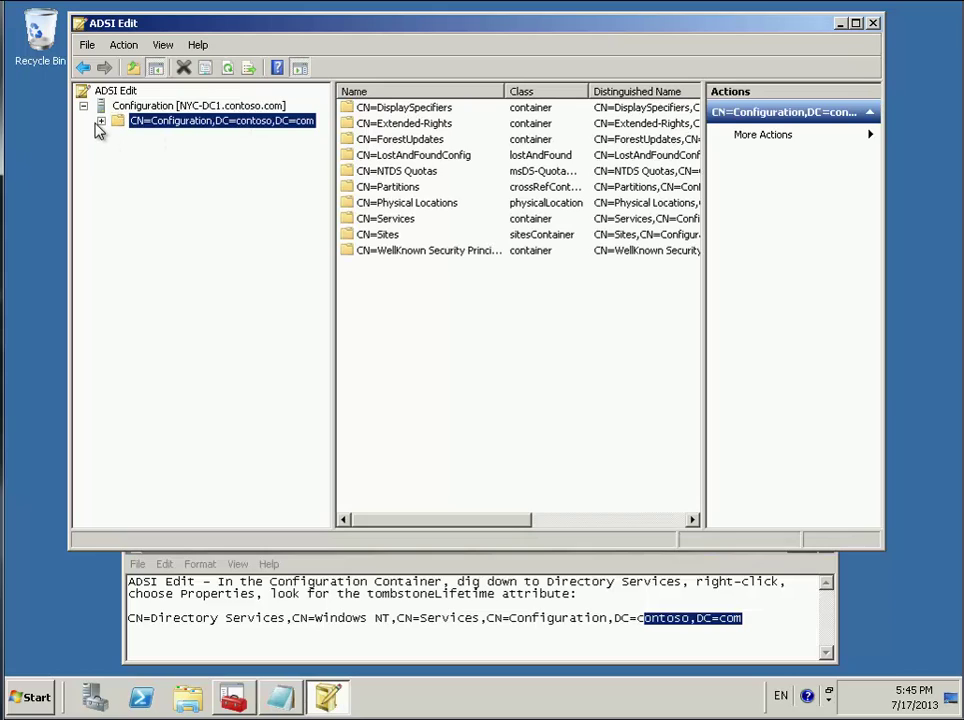
{"action": "key", "text": "Right"}
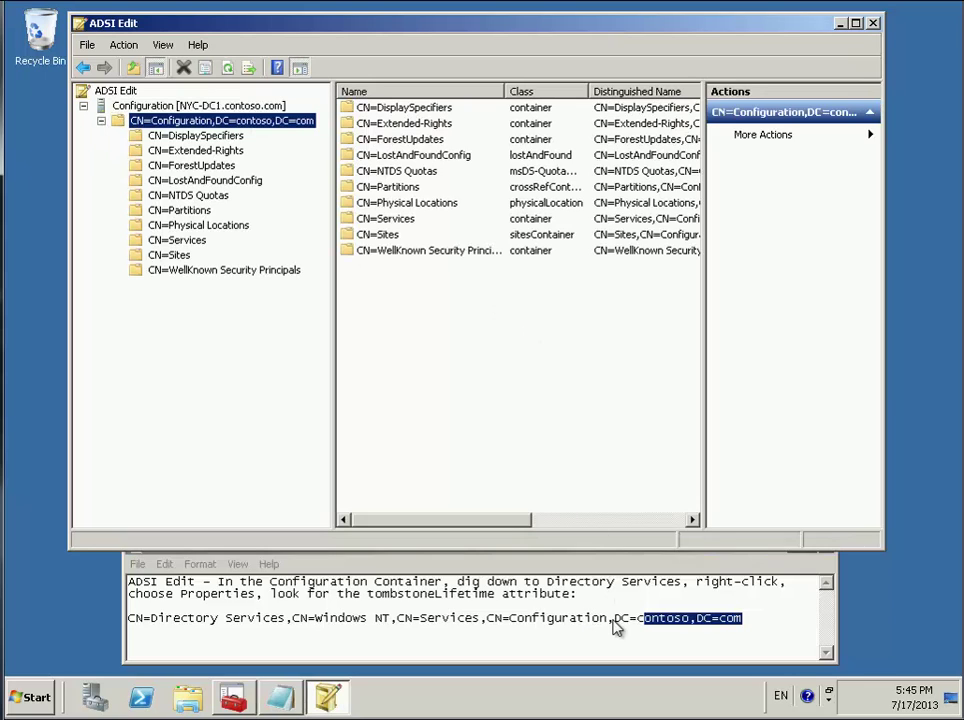
Step: Expand the CN=Services container under CN=Configuration, matching it against the path in the notes
{"action": "left_click_drag", "start_coordinate": [607, 620], "coordinate": [490, 622]}
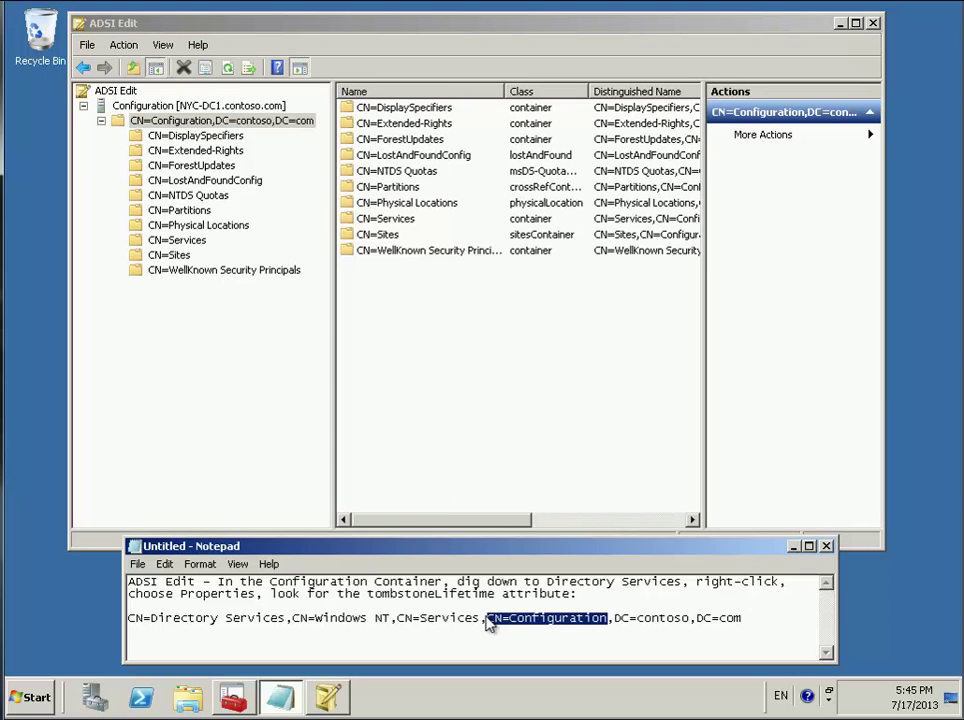
{"action": "left_click", "coordinate": [175, 124]}
{"action": "left_click_drag", "start_coordinate": [481, 620], "coordinate": [398, 621]}
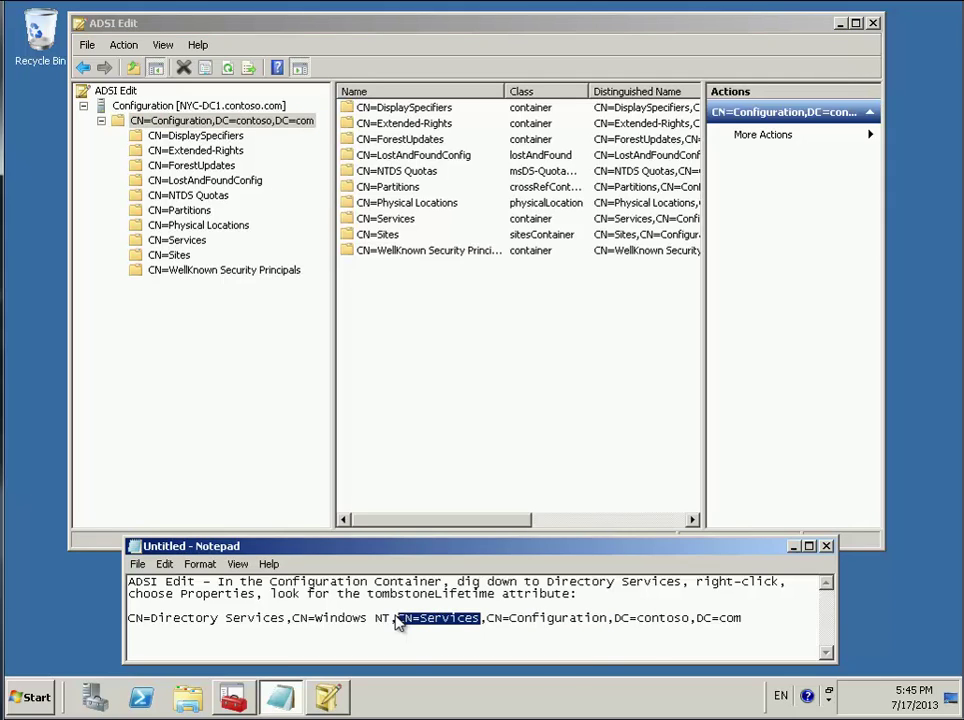
{"action": "double_click", "coordinate": [176, 241]}
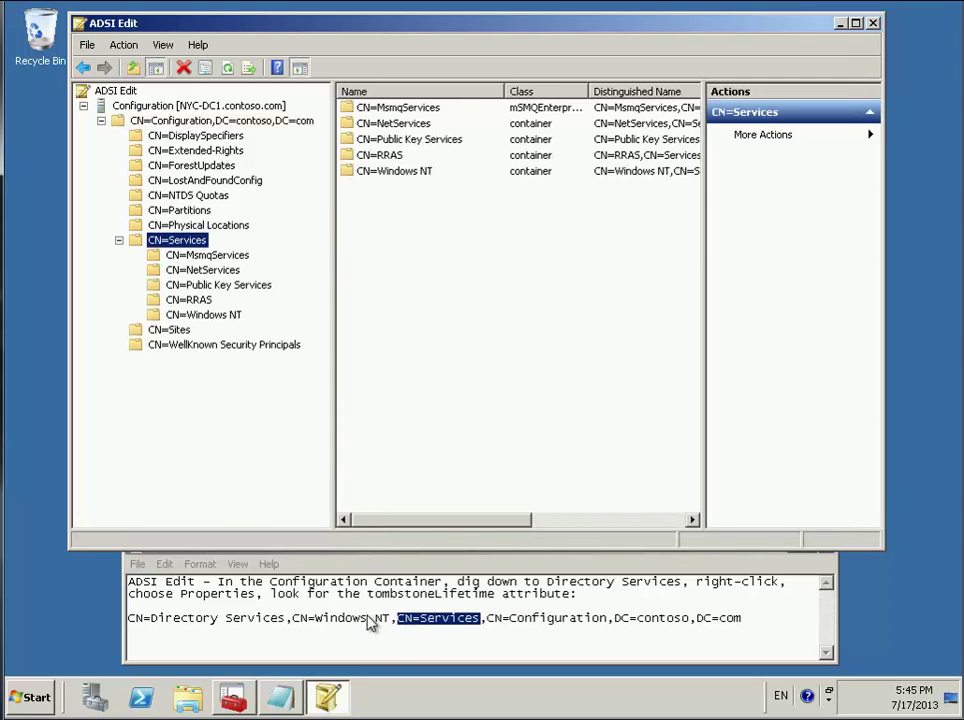
Step: Expand CN=Windows NT and the CN=Directory Service container inside it
{"action": "left_click_drag", "start_coordinate": [390, 620], "coordinate": [299, 620]}
{"action": "double_click", "coordinate": [190, 316]}
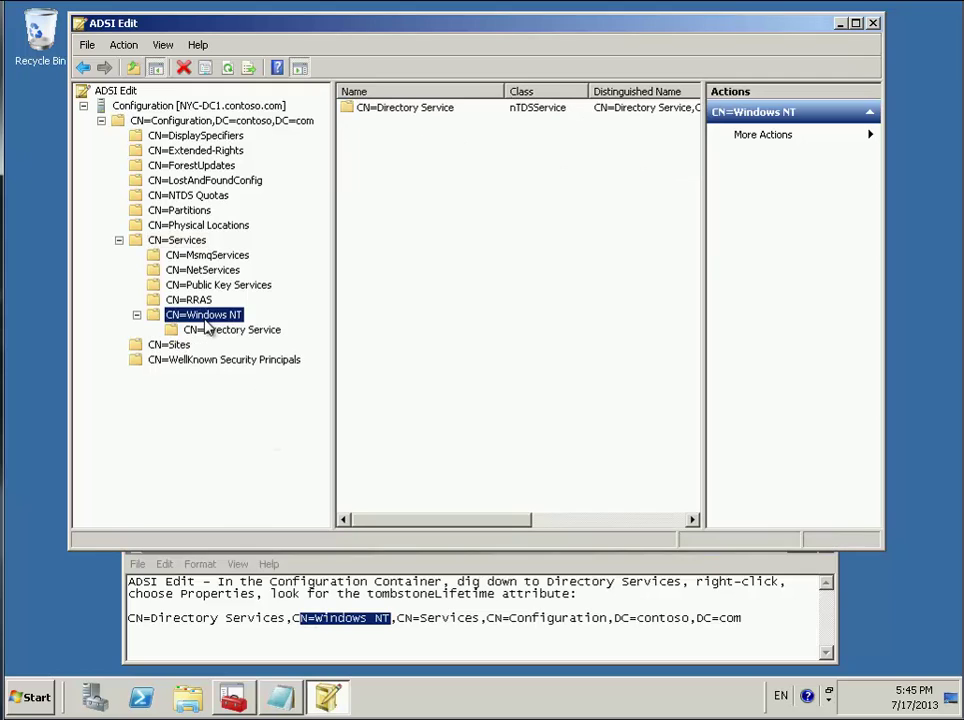
{"action": "left_click", "coordinate": [289, 622]}
{"action": "left_click_drag", "start_coordinate": [287, 621], "coordinate": [128, 621]}
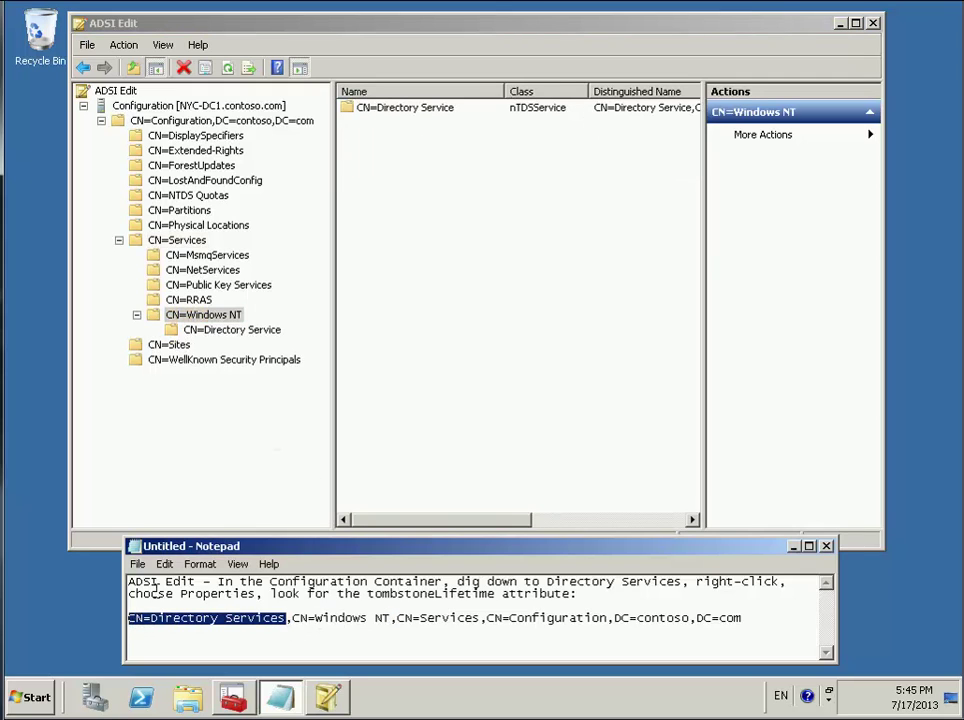
{"action": "double_click", "coordinate": [201, 332]}
Step: Open the properties of the CN=Directory Service container, as the notes instruct
{"action": "left_click", "coordinate": [230, 607]}
{"action": "left_click_drag", "start_coordinate": [258, 594], "coordinate": [703, 588]}
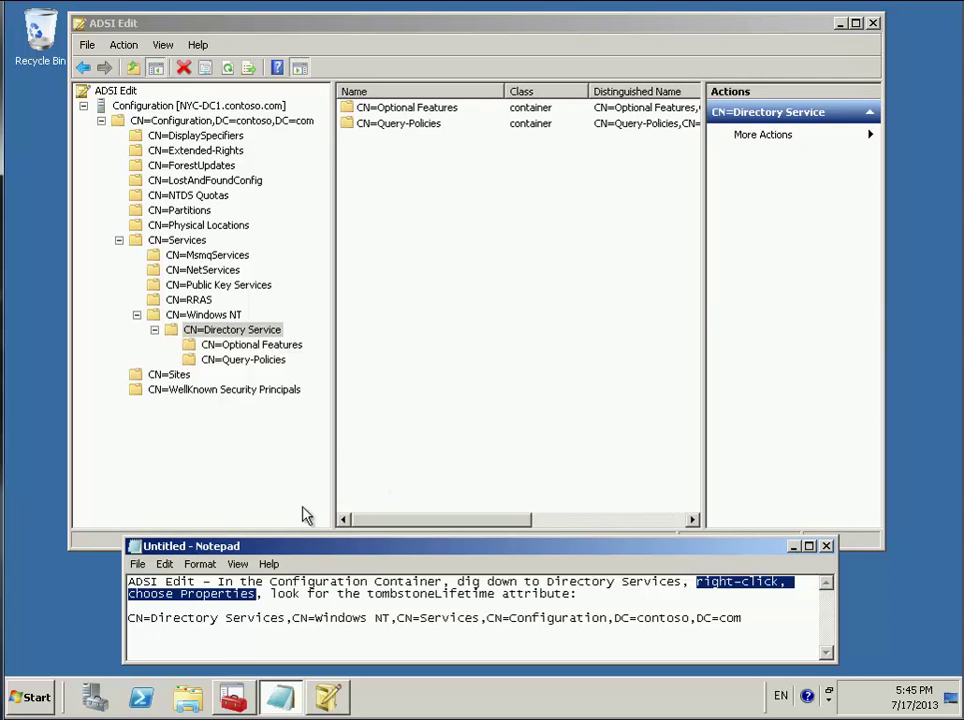
{"action": "right_click", "coordinate": [238, 333]}
{"action": "left_click", "coordinate": [284, 500]}
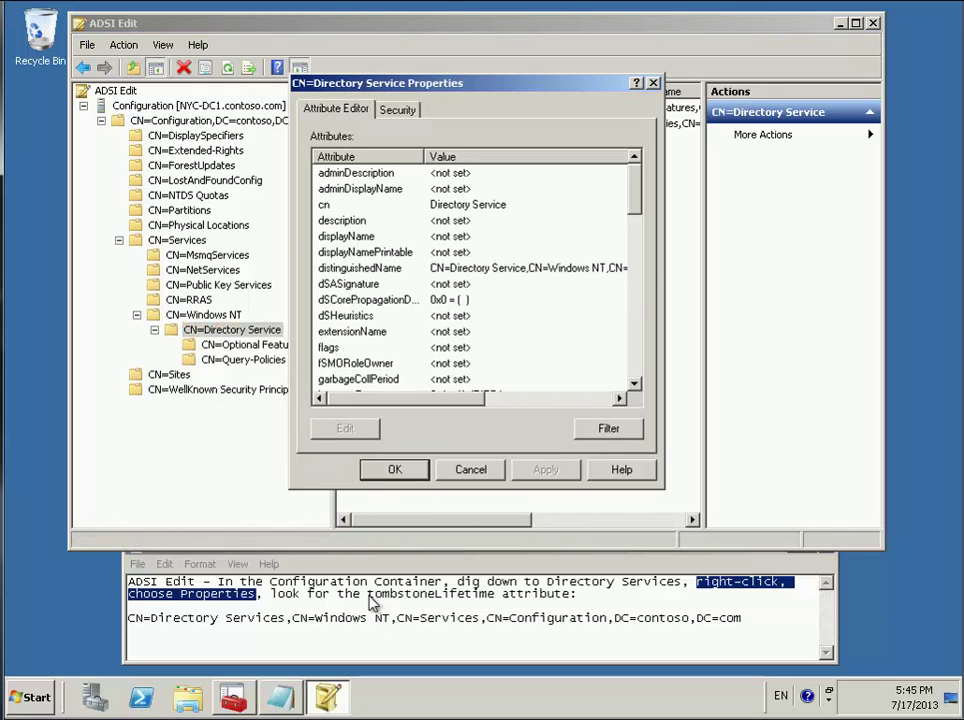
Step: Locate the tombstoneLifetime attribute named in the notes within the attribute list of CN=Directory Service
{"action": "left_click_drag", "start_coordinate": [368, 597], "coordinate": [501, 603]}
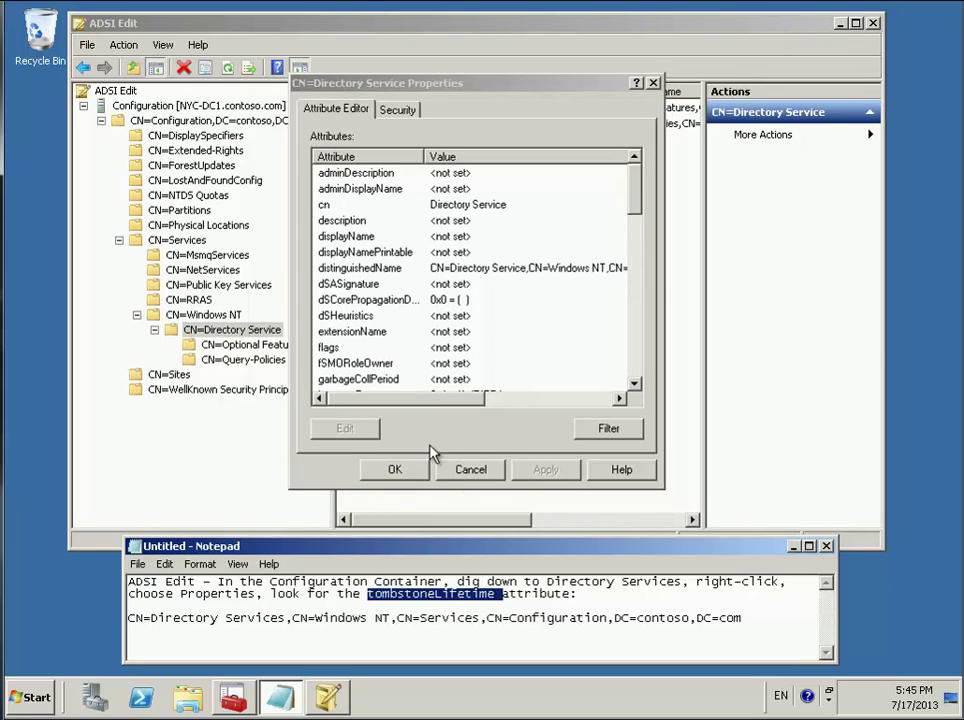
{"action": "mouse_move", "coordinate": [640, 203]}
{"action": "left_mouse_down"}
{"action": "mouse_move", "coordinate": [633, 360]}
{"action": "mouse_move", "coordinate": [624, 189]}
{"action": "left_mouse_up"}
{"action": "left_click", "coordinate": [378, 253]}
{"action": "left_click", "coordinate": [376, 180]}
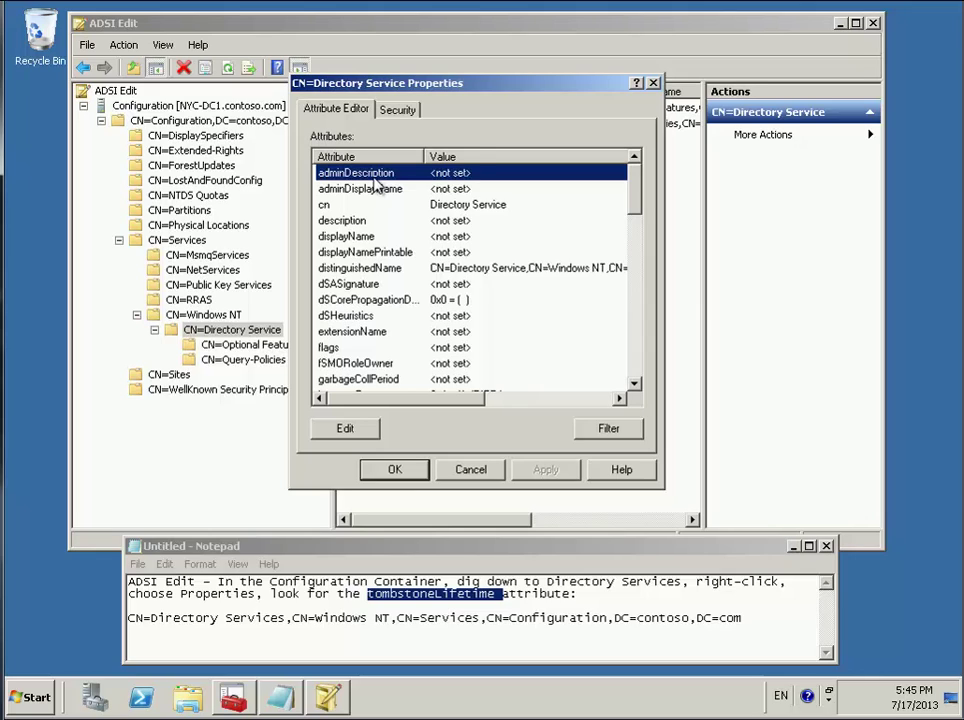
{"action": "key", "text": "t"}
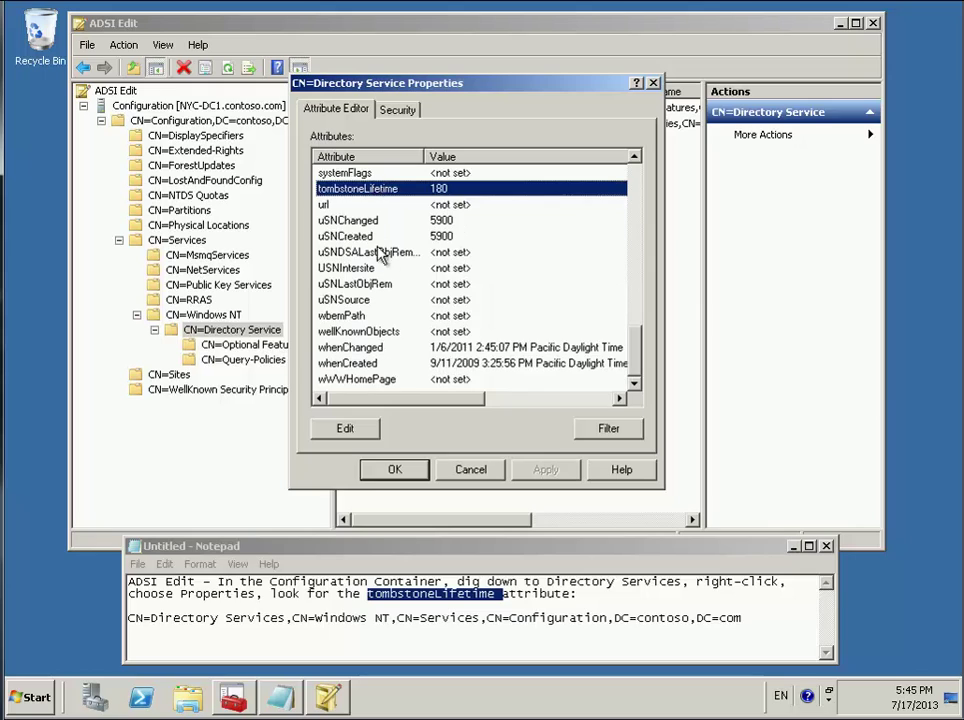
{"action": "scroll", "coordinate": [403, 283], "scroll_direction": "up", "scroll_amount": 2}
{"action": "scroll", "coordinate": [408, 293], "scroll_direction": "down", "scroll_amount": 1}
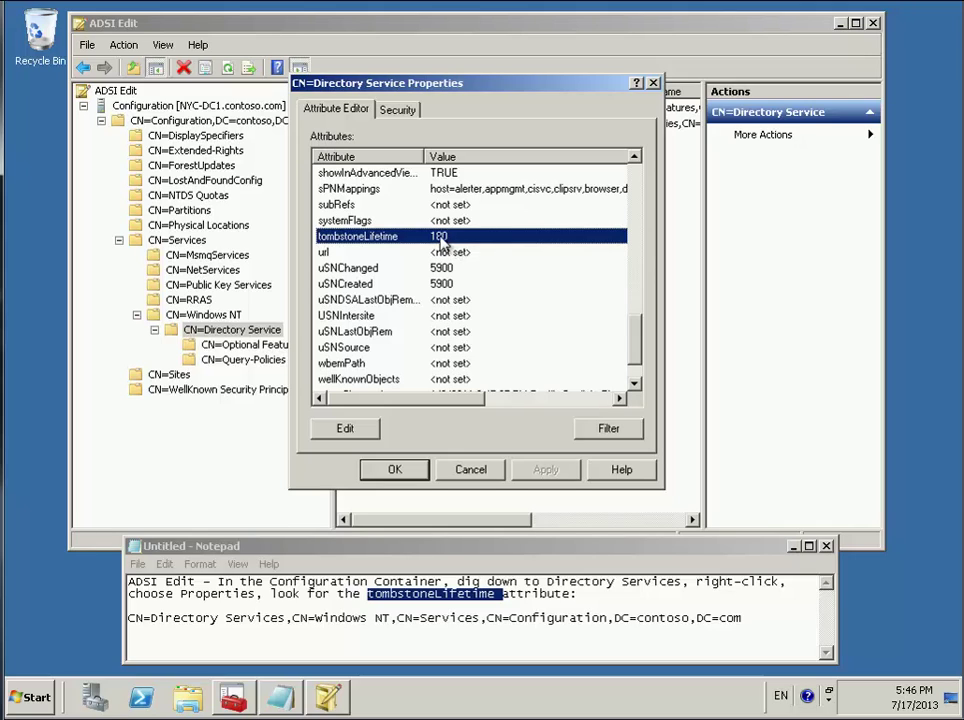
{"action": "double_click", "coordinate": [441, 238]}
{"action": "left_click", "coordinate": [604, 326]}
{"action": "left_click", "coordinate": [338, 227]}
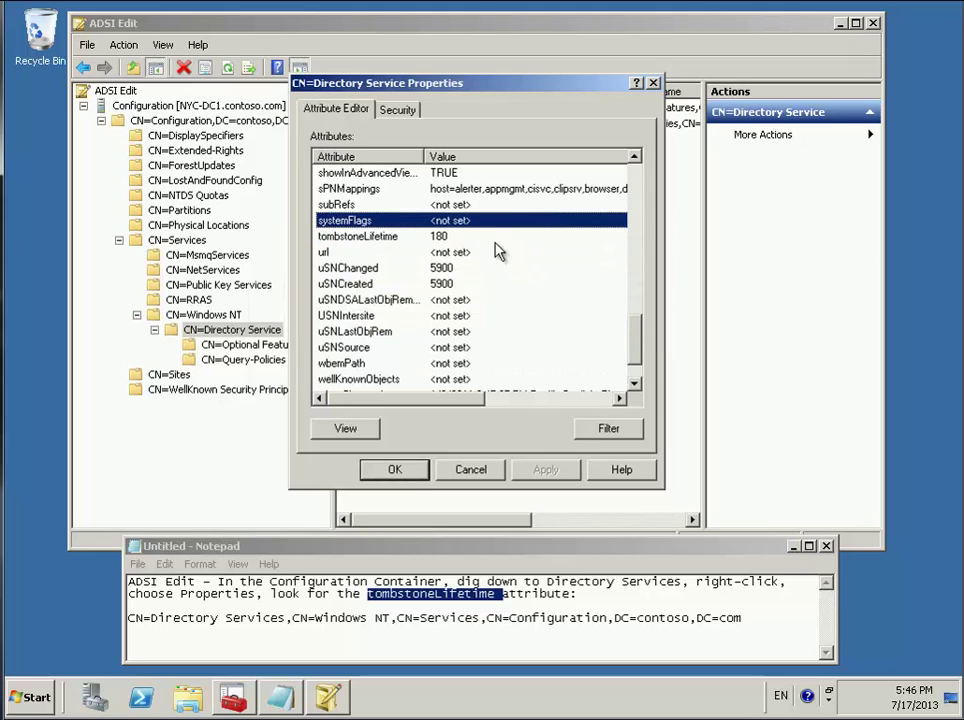
Step: Open the tombstoneLifetime attribute for editing, accept 180 as its value, and apply the CN=Directory Service properties
{"action": "left_click", "coordinate": [441, 242]}
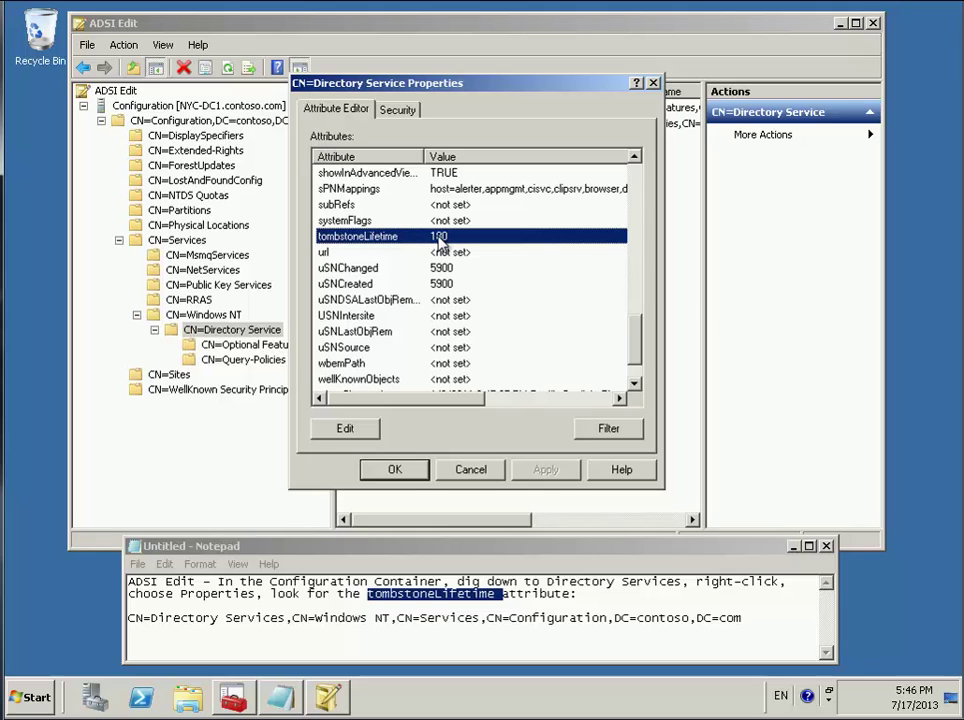
{"action": "double_click", "coordinate": [440, 243]}
{"action": "left_click", "coordinate": [323, 298]}
{"action": "left_click_drag", "start_coordinate": [323, 298], "coordinate": [276, 300]}
{"action": "key", "text": "Right"}
{"action": "key", "text": "Left"}
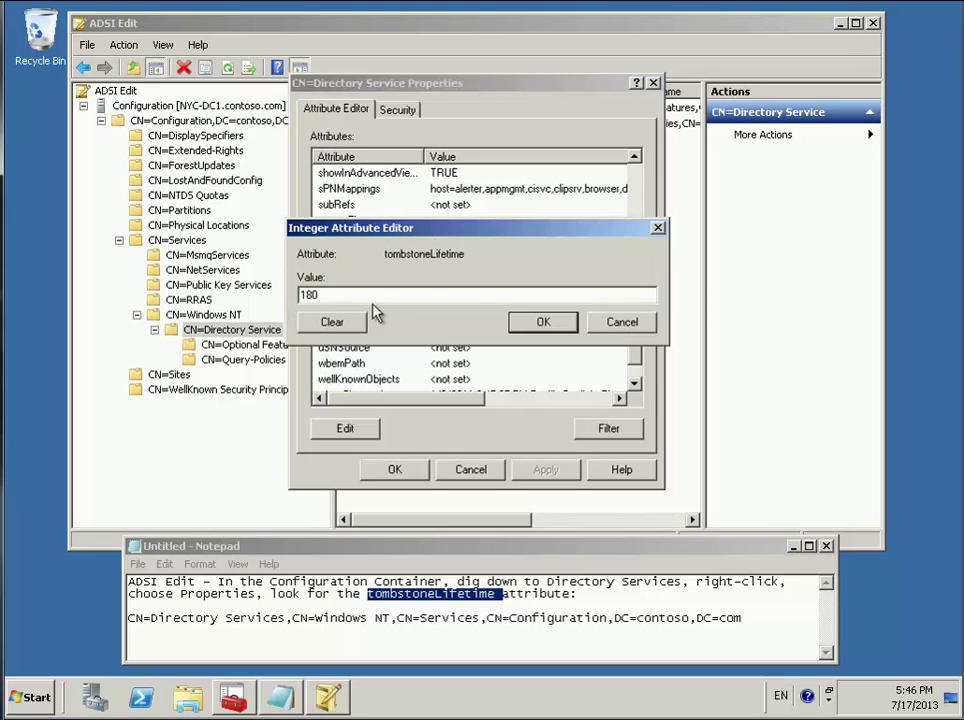
{"action": "left_click", "coordinate": [524, 324]}
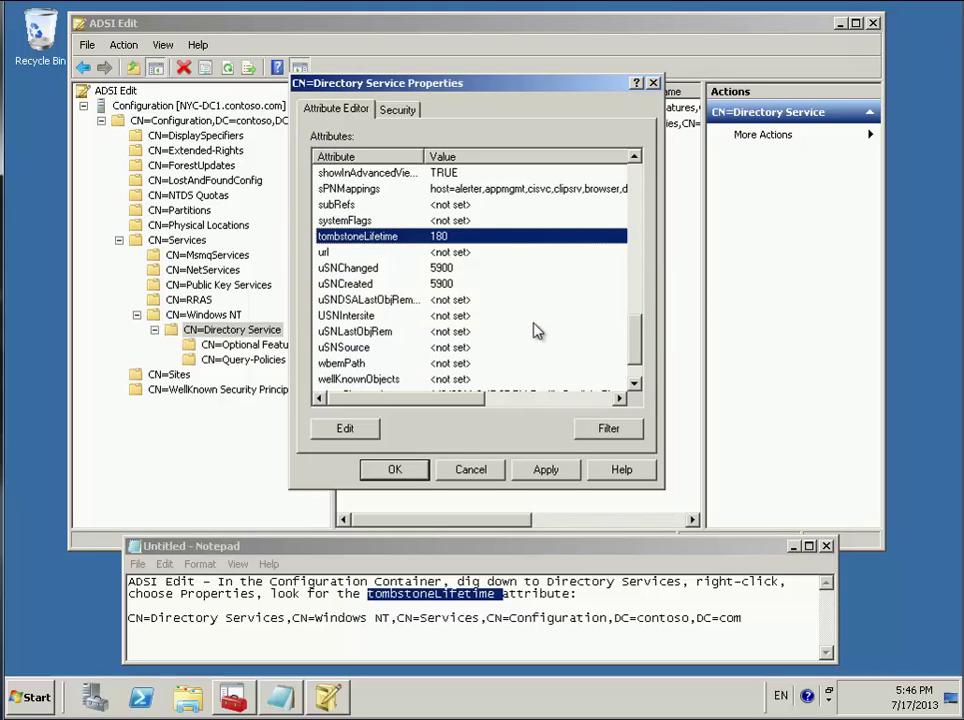
{"action": "left_click", "coordinate": [545, 470]}
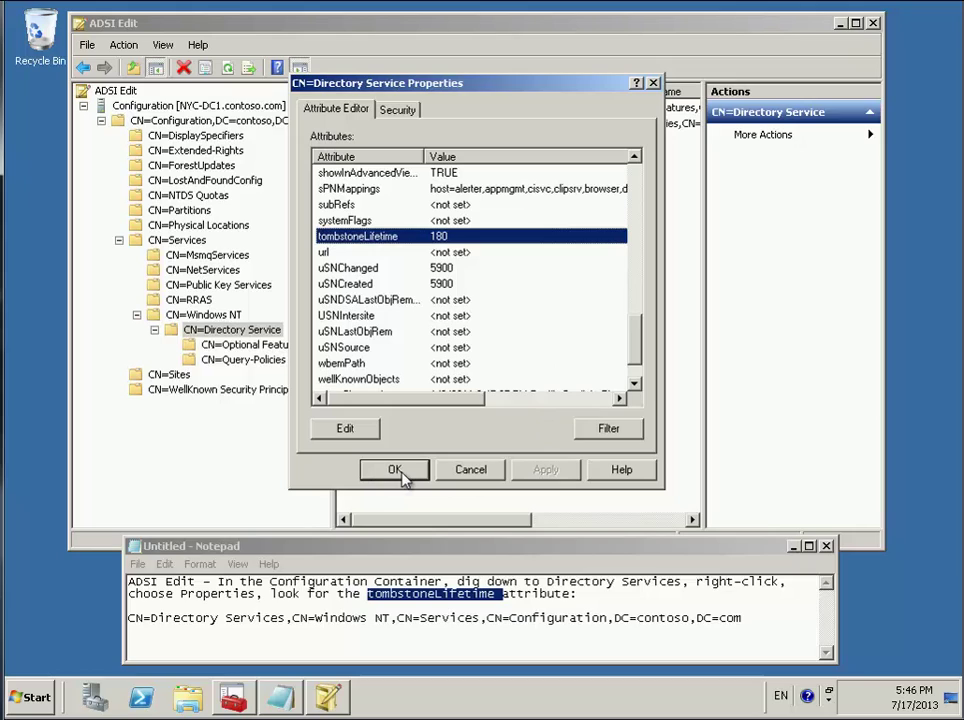